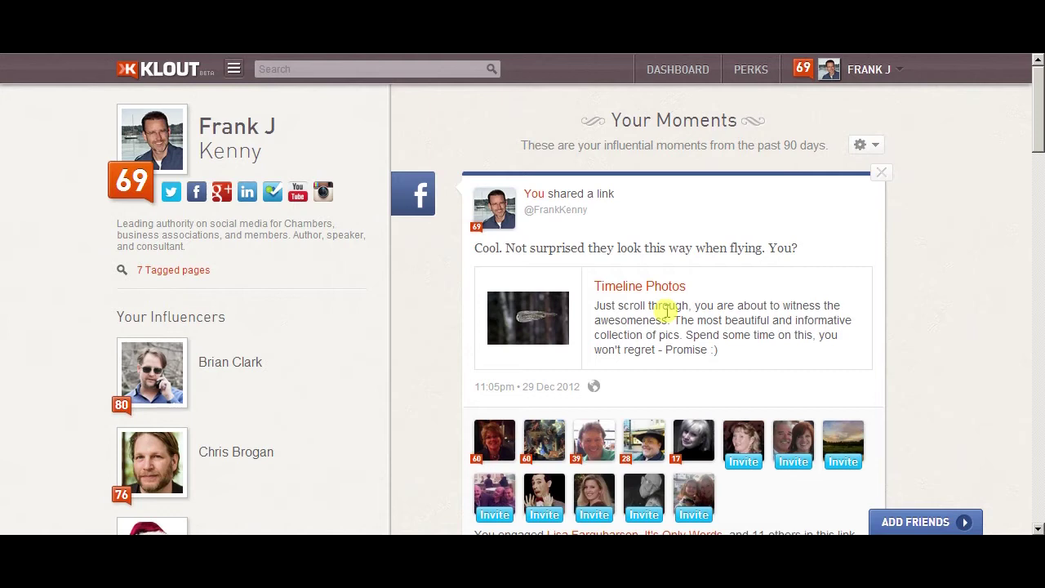
# - Open the Facebook Friends page (421 on Klout, 2762 total) and select the Chamber Professional list
pyautogui.moveTo(345, 401)
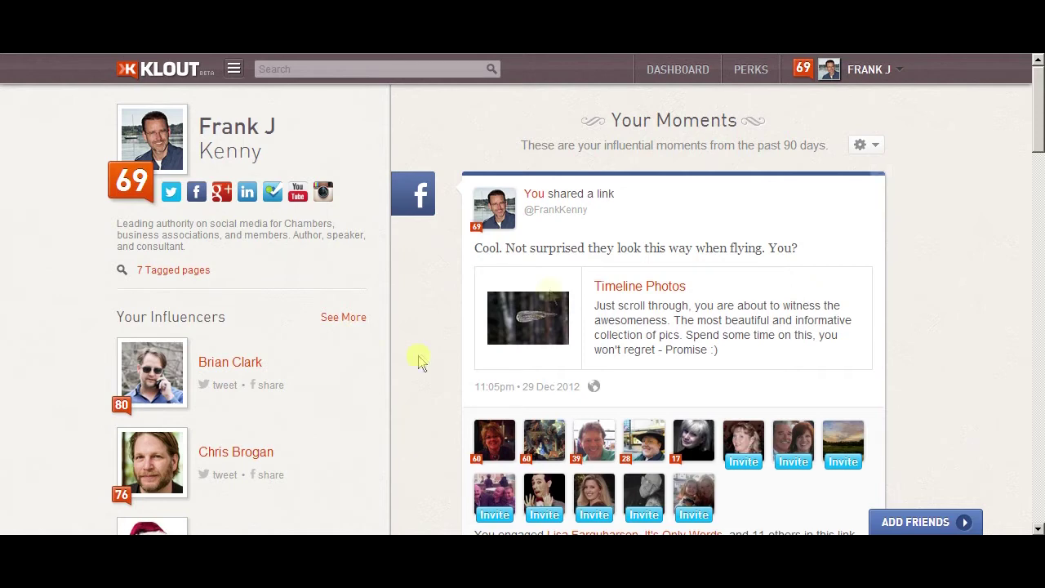
pyautogui.moveTo(1035, 113); pyautogui.dragTo(1040, 158)
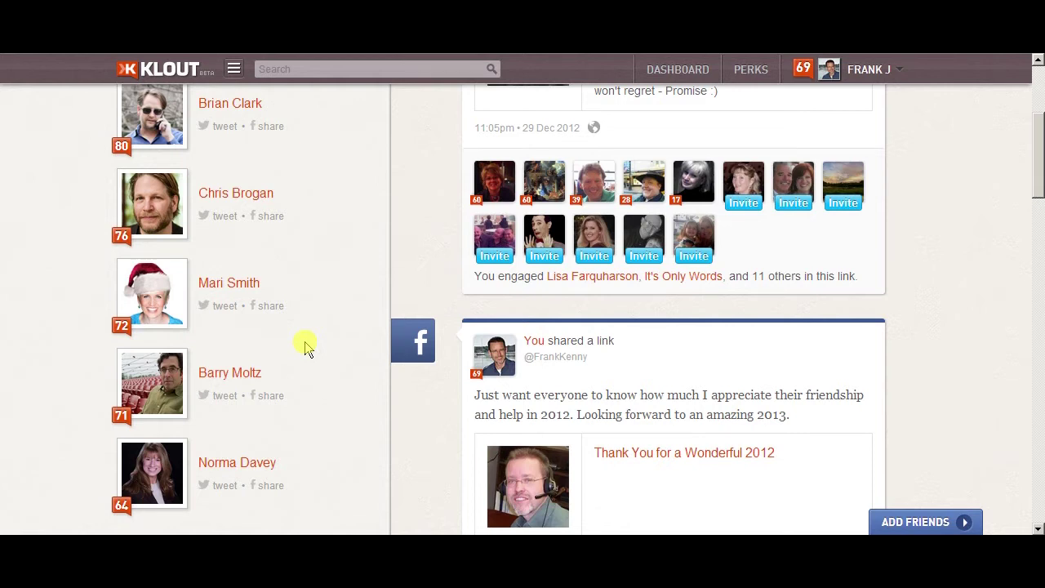
pyautogui.scroll(3, 306, 347)
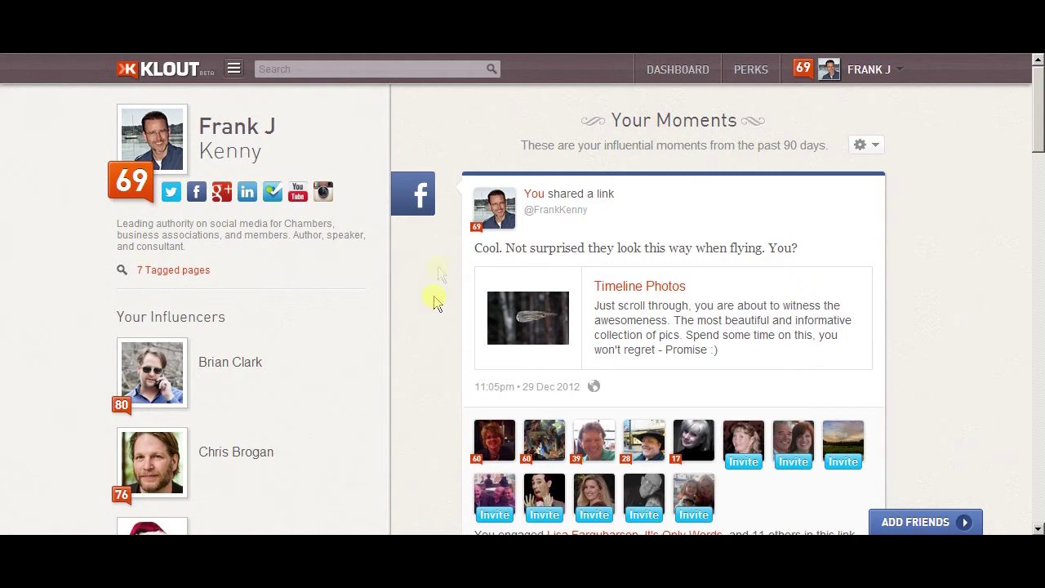
pyautogui.moveTo(895, 82)
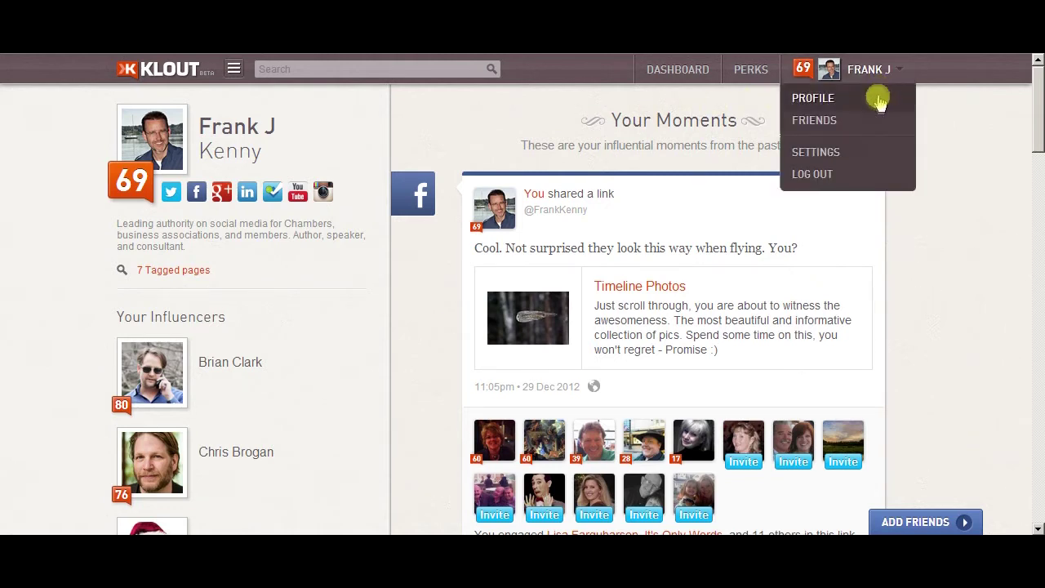
pyautogui.click(869, 120)
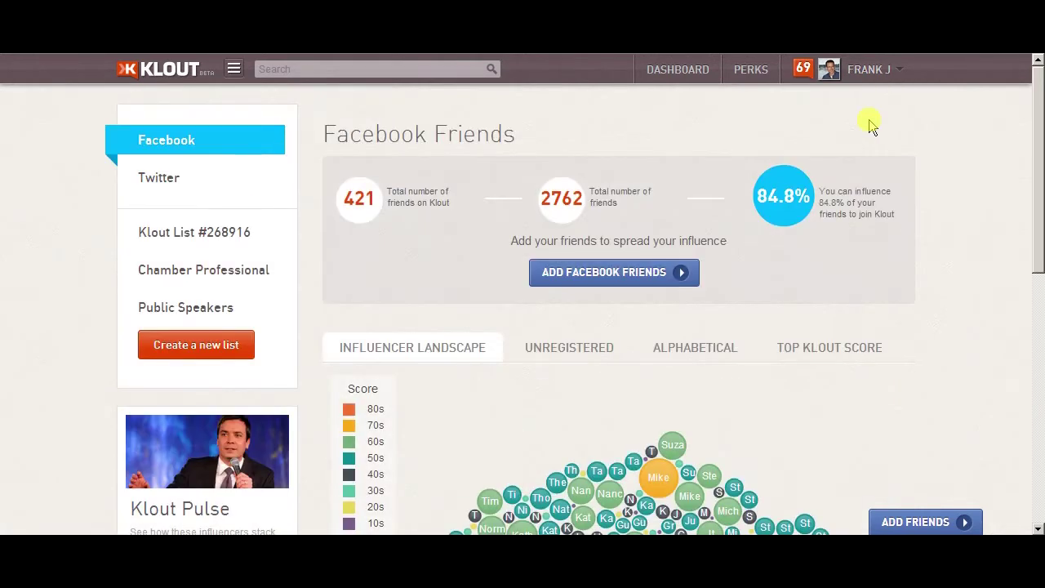
pyautogui.click(208, 275)
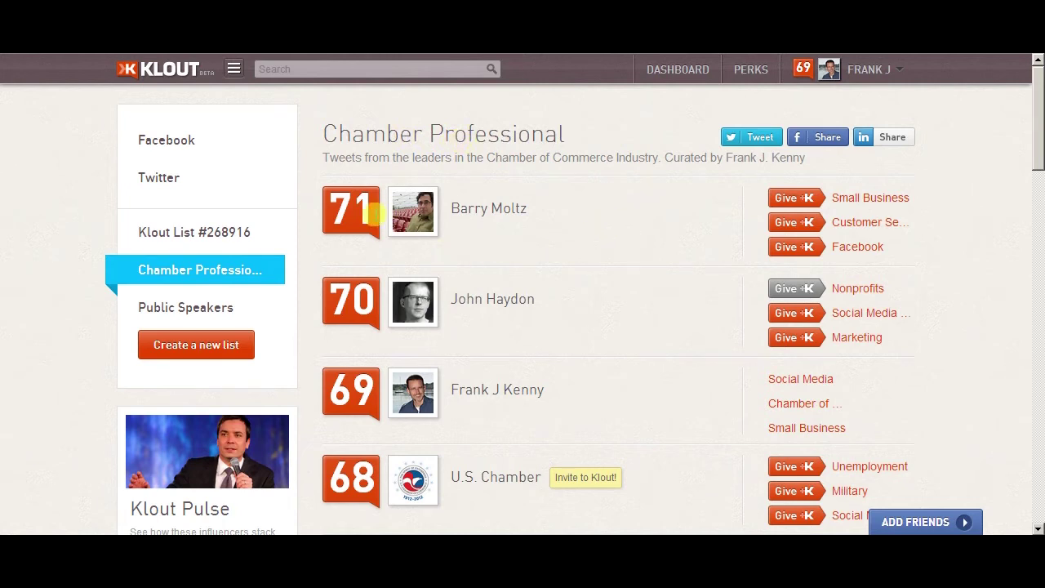
# - Scroll through the Chamber Professional members ranked from score 70 down to 62
pyautogui.scroll(-7, 577, 331)
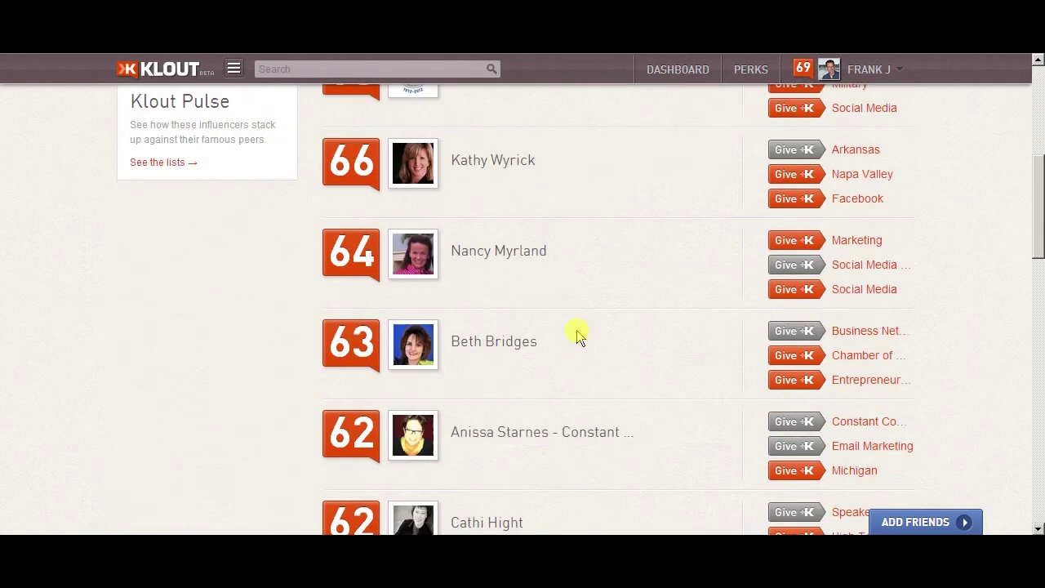
pyautogui.scroll(-2, 577, 333)
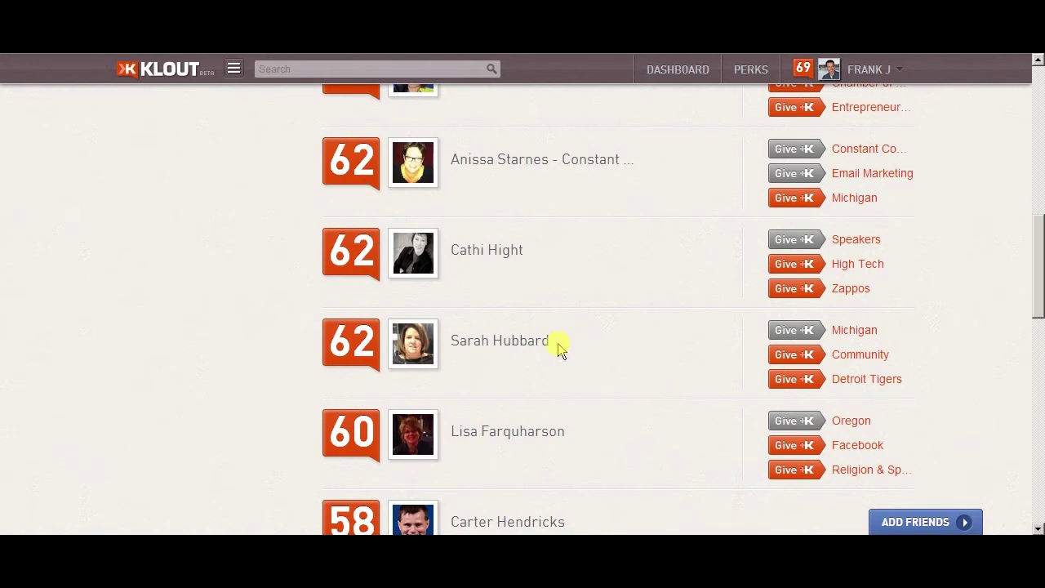
pyautogui.scroll(7, 566, 368)
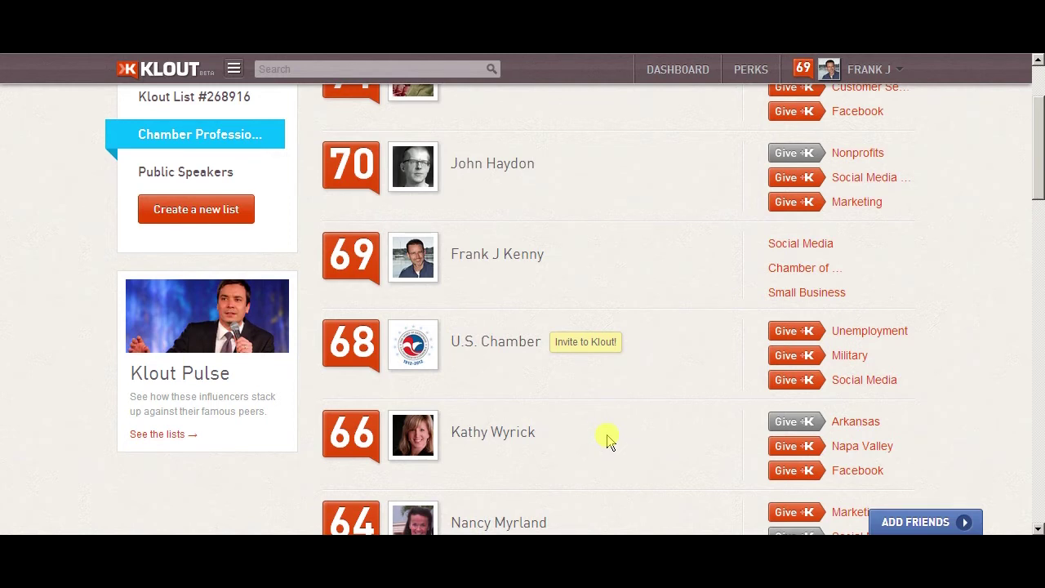
pyautogui.scroll(-2, 607, 435)
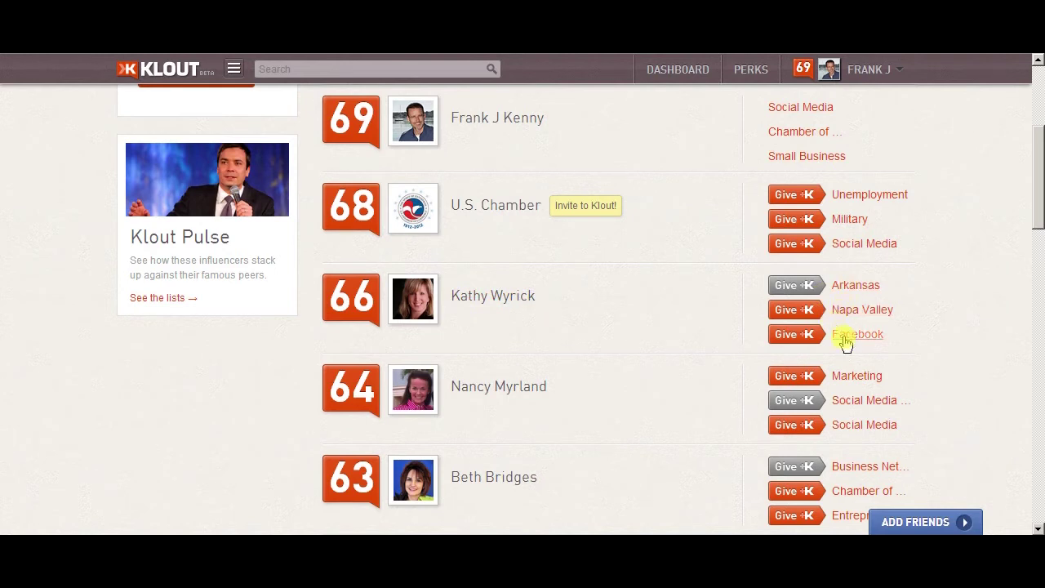
pyautogui.scroll(-2, 668, 317)
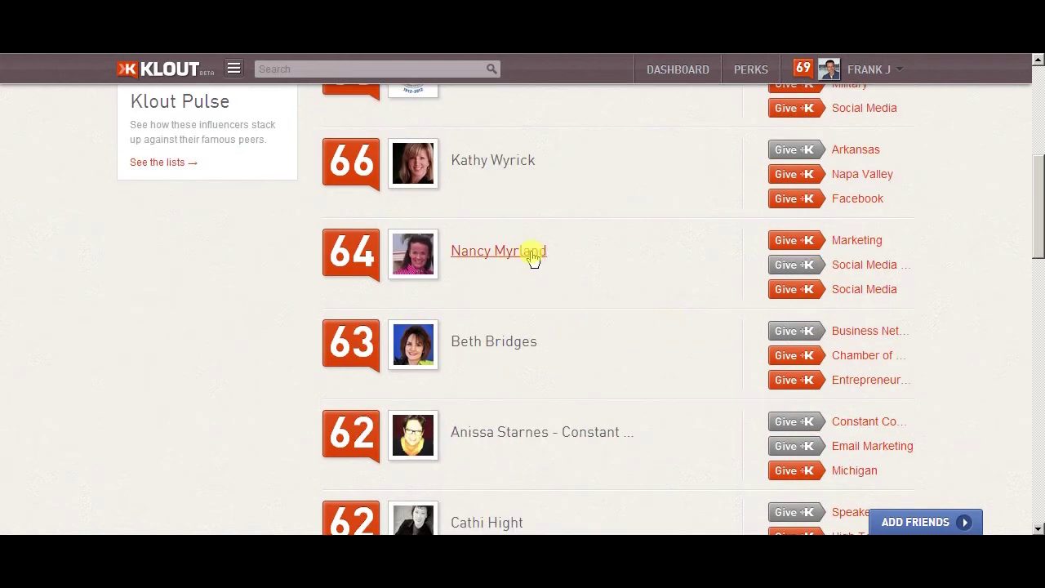
# - Give the member scored 64 a Social Media +K and post the prefilled tweet about it
pyautogui.click(805, 291)
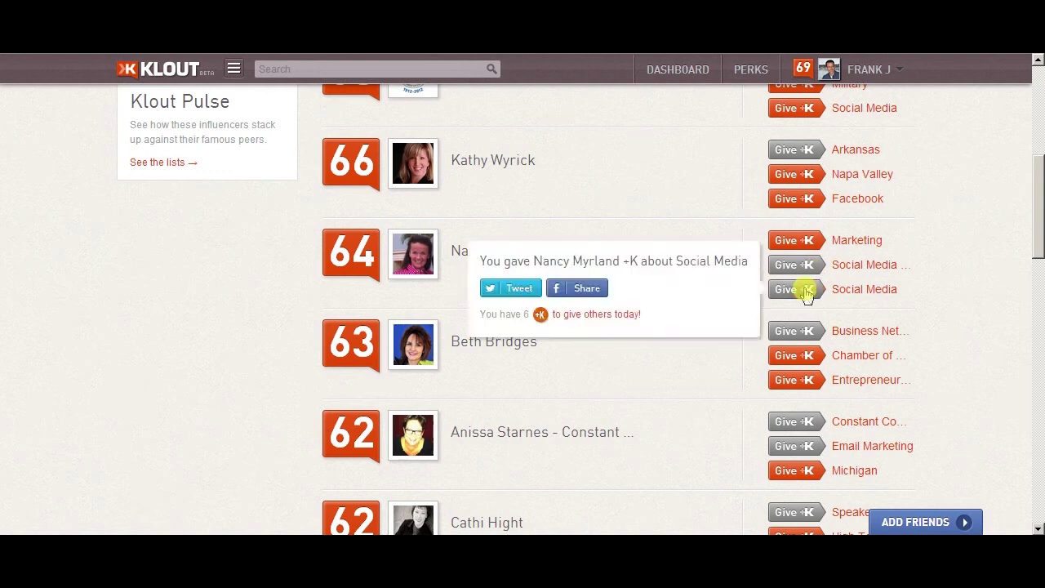
pyautogui.click(515, 295)
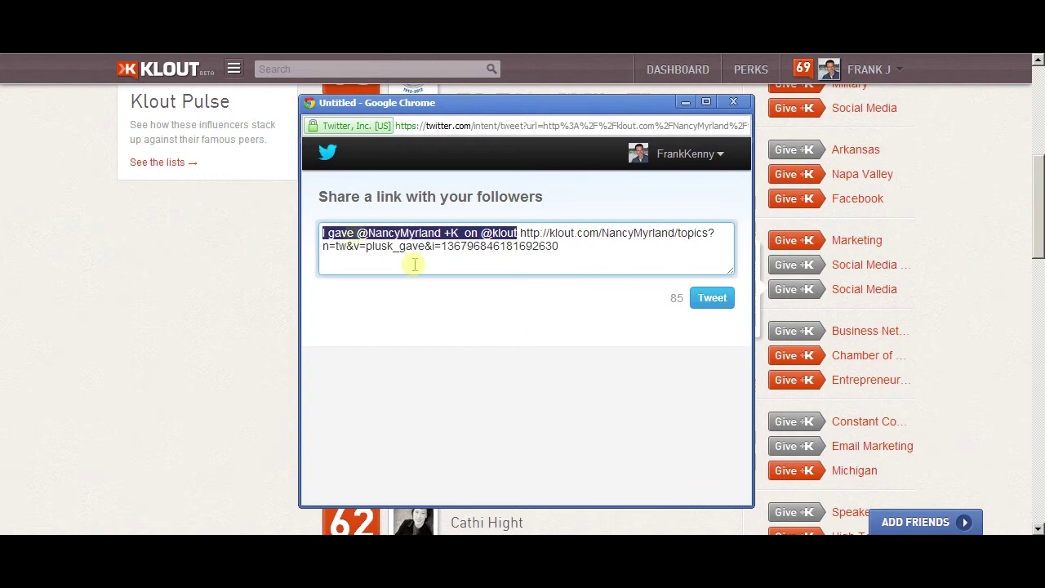
pyautogui.click(710, 299)
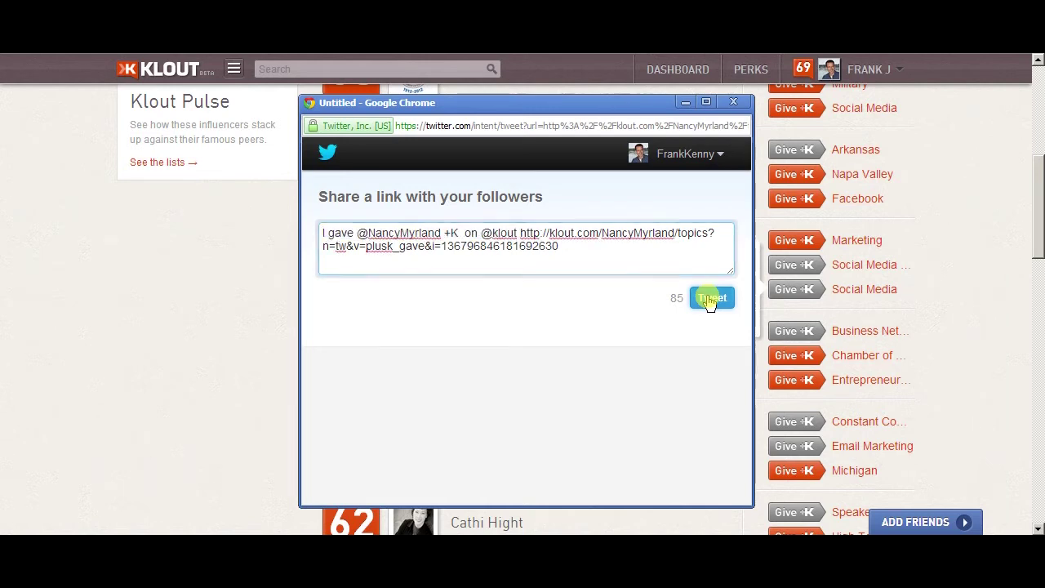
pyautogui.click(733, 103)
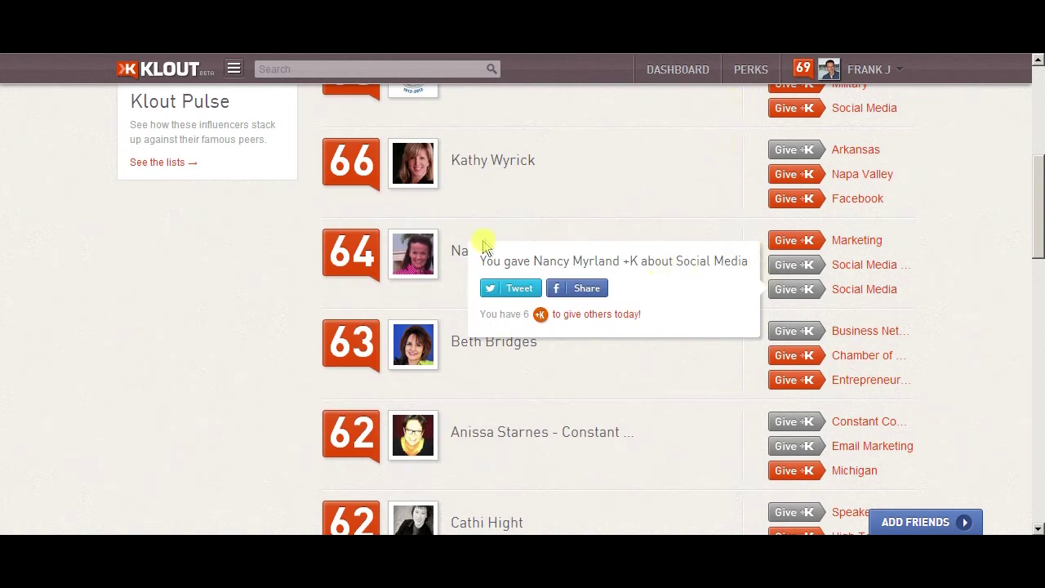
# - Scroll the Chamber Professional list, then go to your own profile from the account menu
pyautogui.scroll(-3, 482, 269)
pyautogui.scroll(-3, 484, 326)
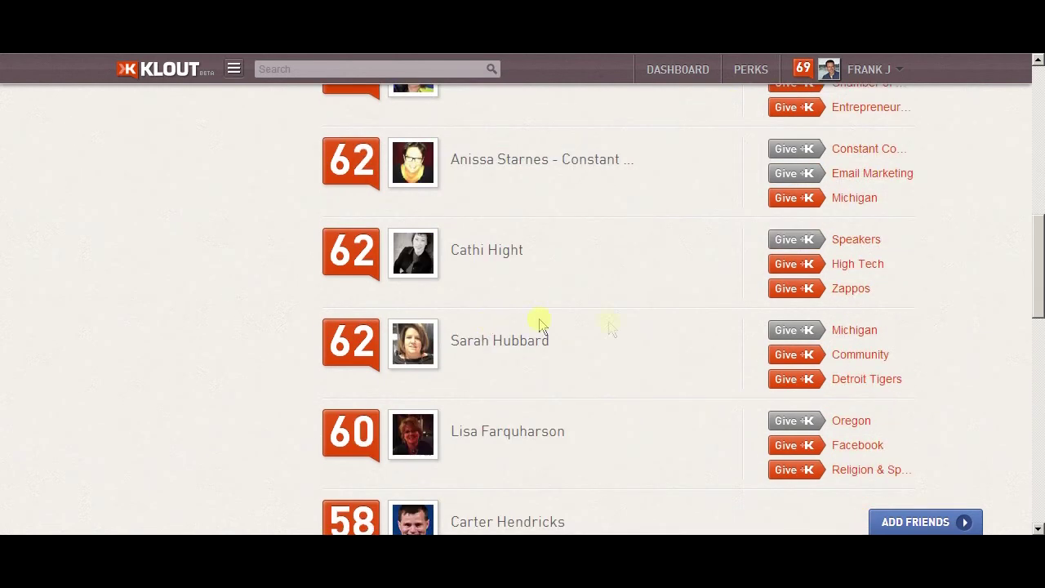
pyautogui.scroll(-3, 636, 310)
pyautogui.scroll(-3, 637, 310)
pyautogui.scroll(-3, 636, 314)
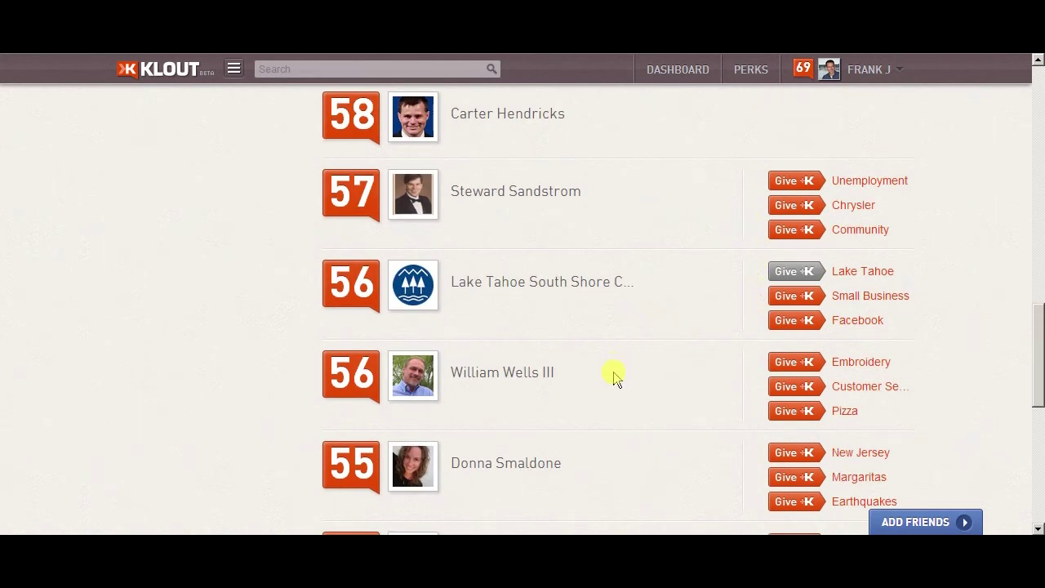
pyautogui.scroll(8, 614, 376)
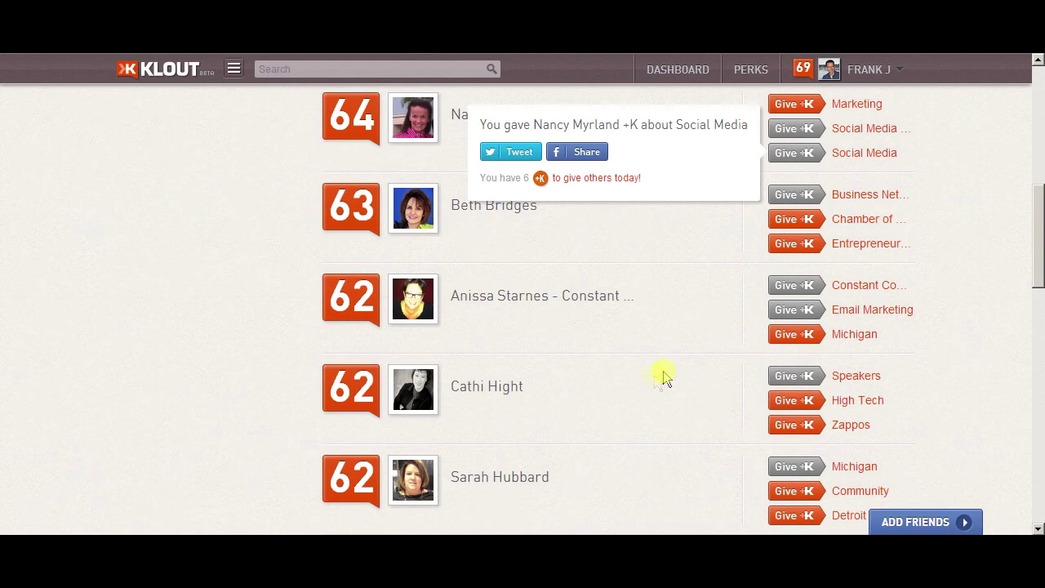
pyautogui.scroll(10, 689, 380)
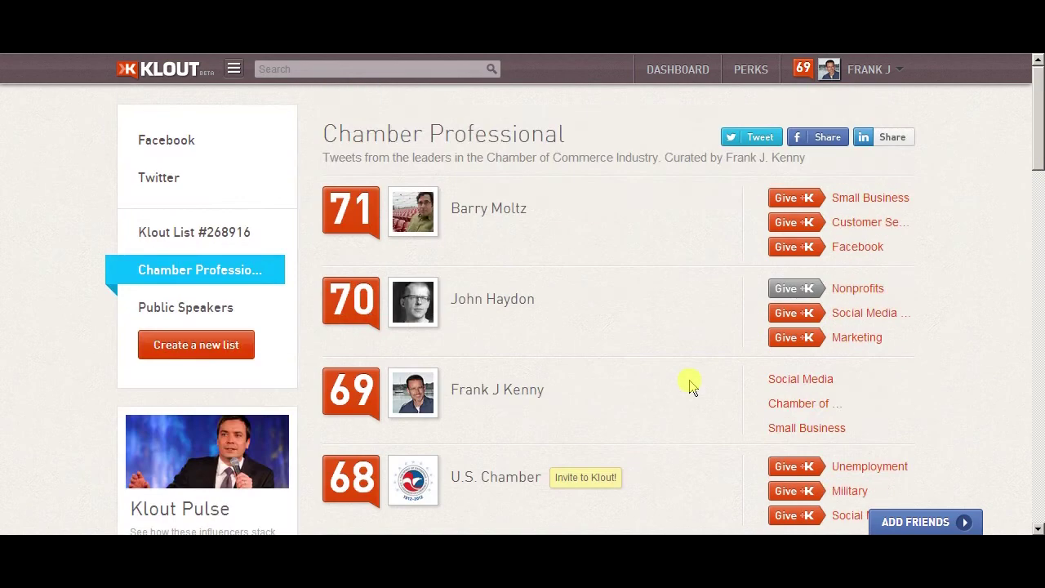
pyautogui.click(899, 69)
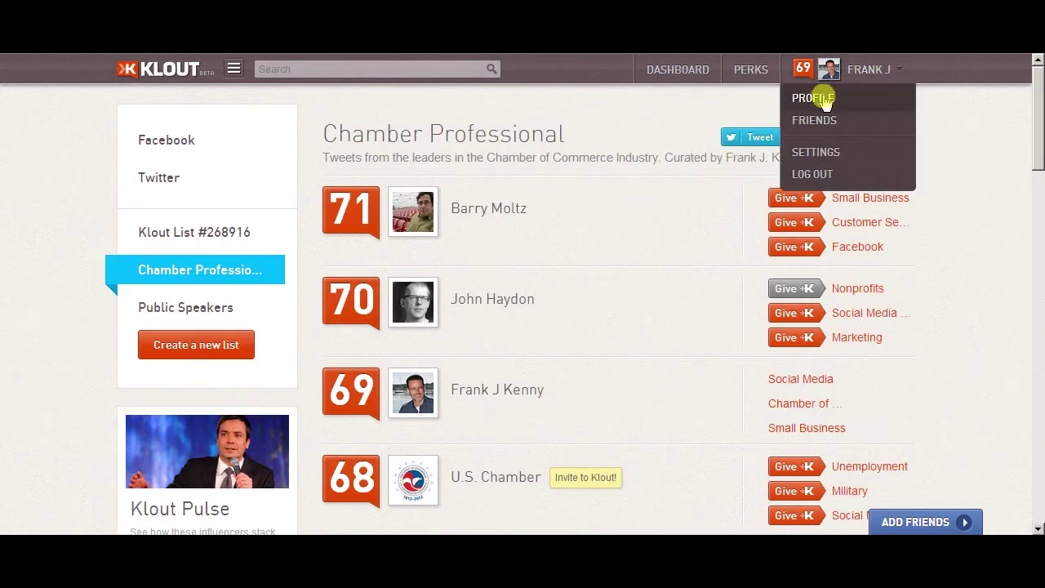
pyautogui.click(821, 98)
# - Scroll to Your Topics and show the full topics list
pyautogui.scroll(-3, 345, 327)
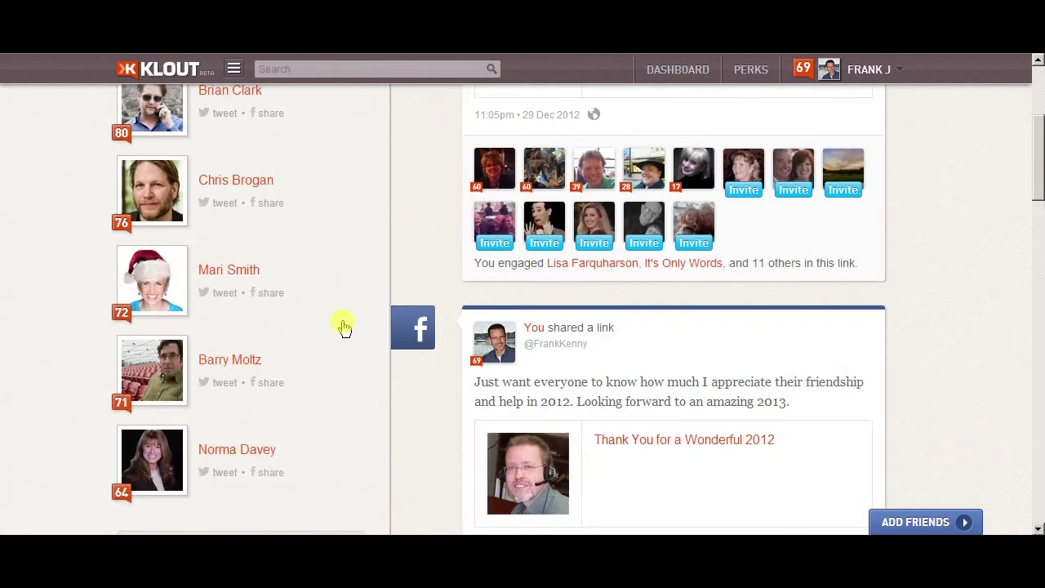
pyautogui.scroll(-5, 343, 327)
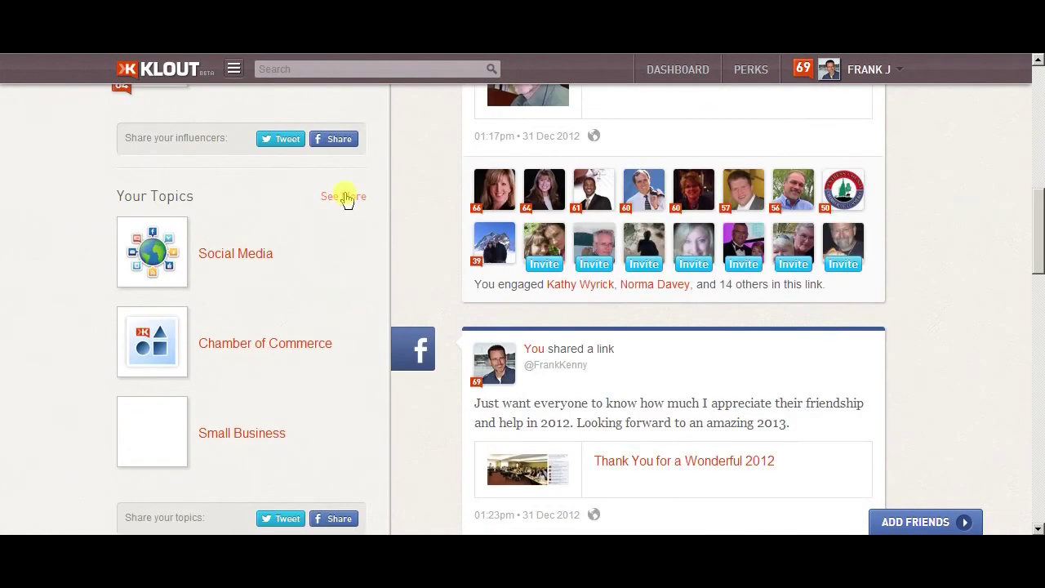
pyautogui.click(343, 196)
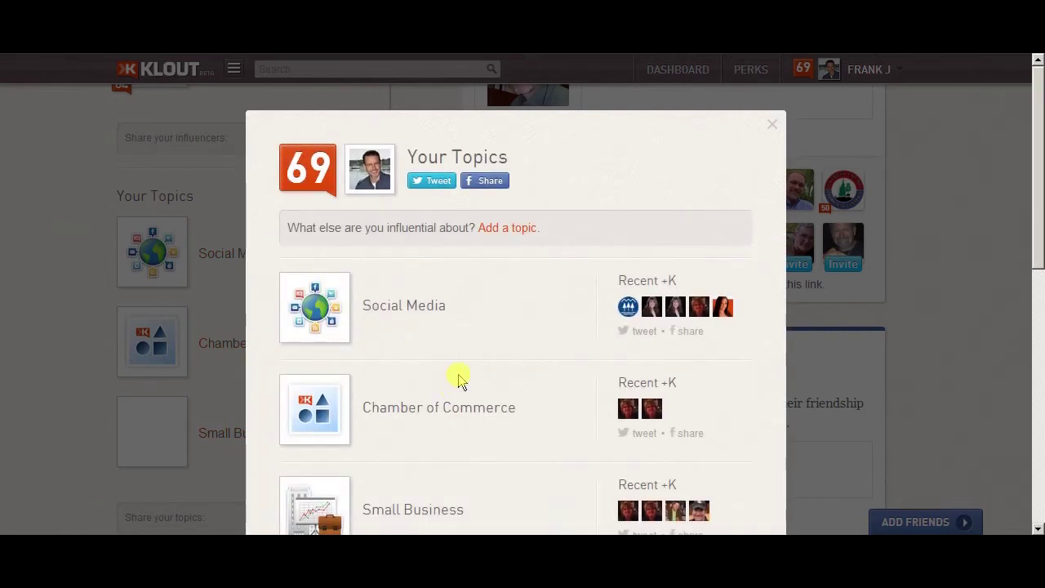
# - Browse the topics dialog and bring up the add-topic prompt with suggestions like Outdoors and Technology
pyautogui.scroll(-5, 459, 380)
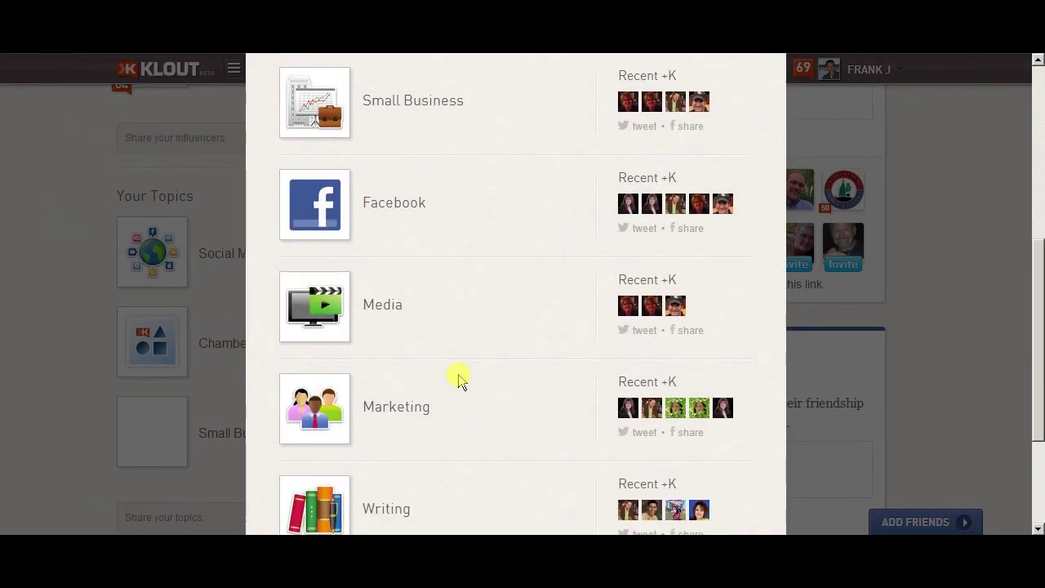
pyautogui.scroll(-2, 459, 380)
pyautogui.scroll(5, 453, 378)
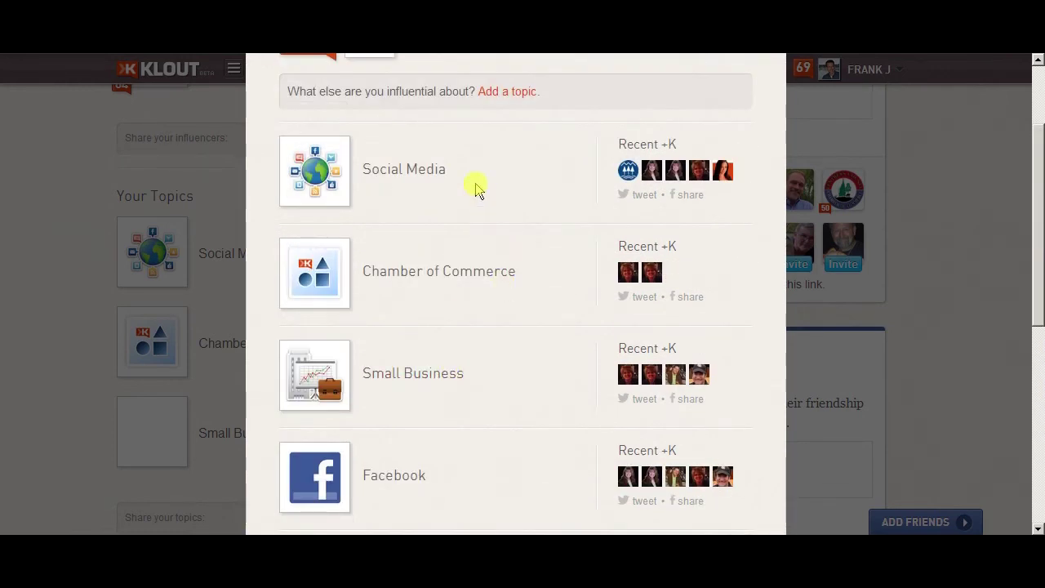
pyautogui.moveTo(679, 177)
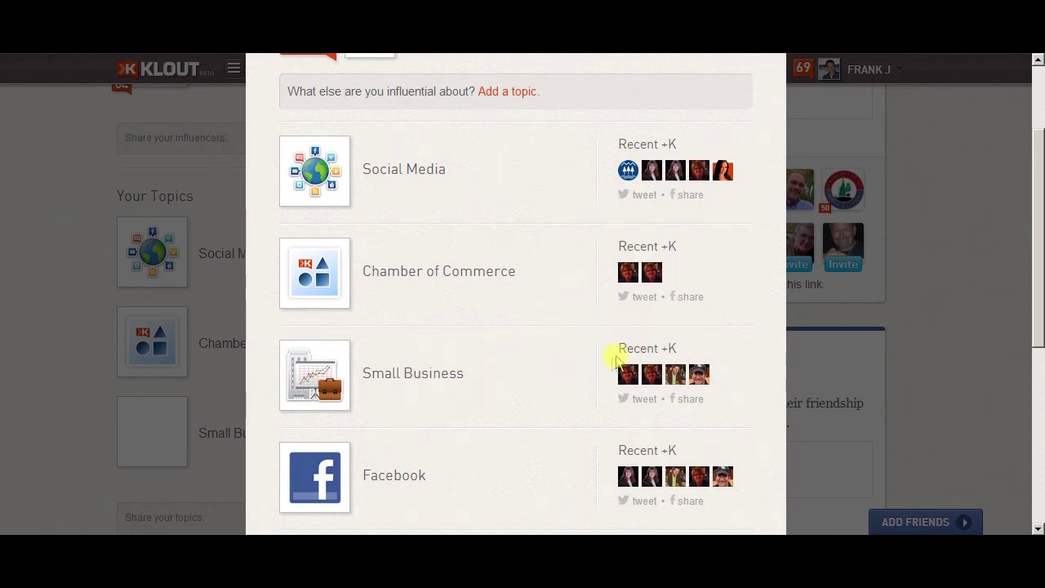
pyautogui.scroll(-5, 506, 338)
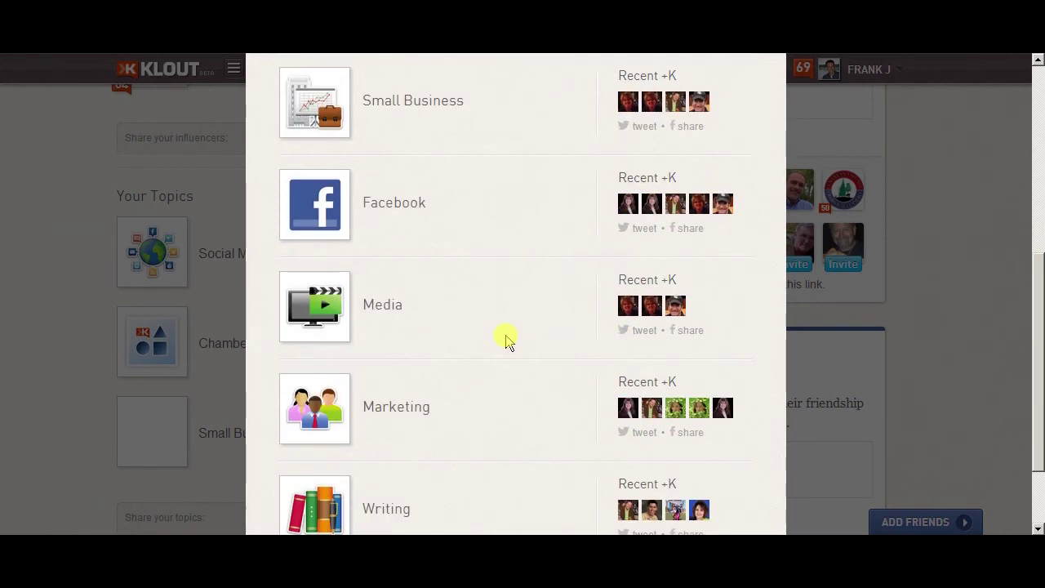
pyautogui.scroll(5, 479, 367)
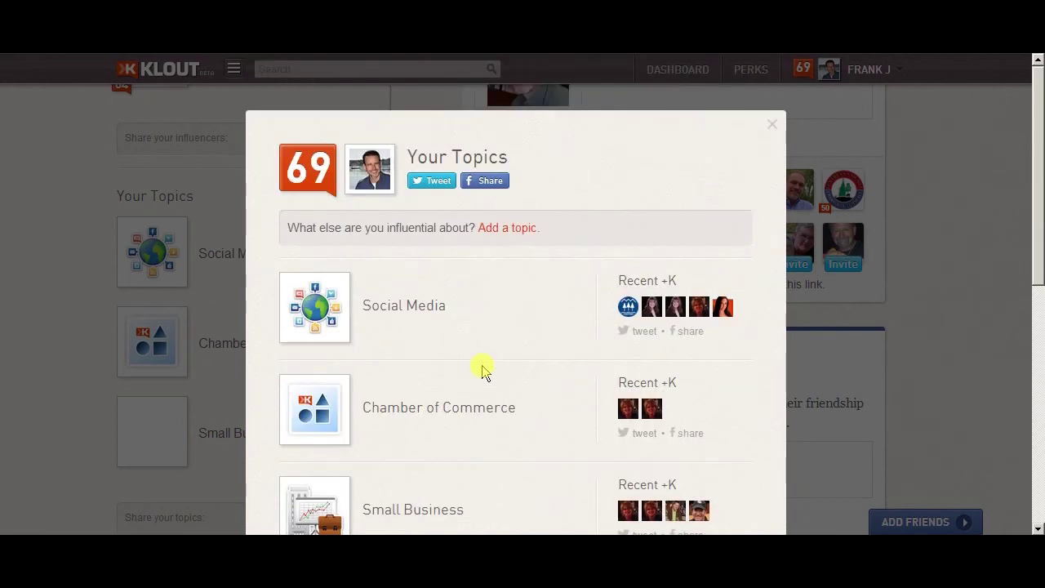
pyautogui.click(515, 228)
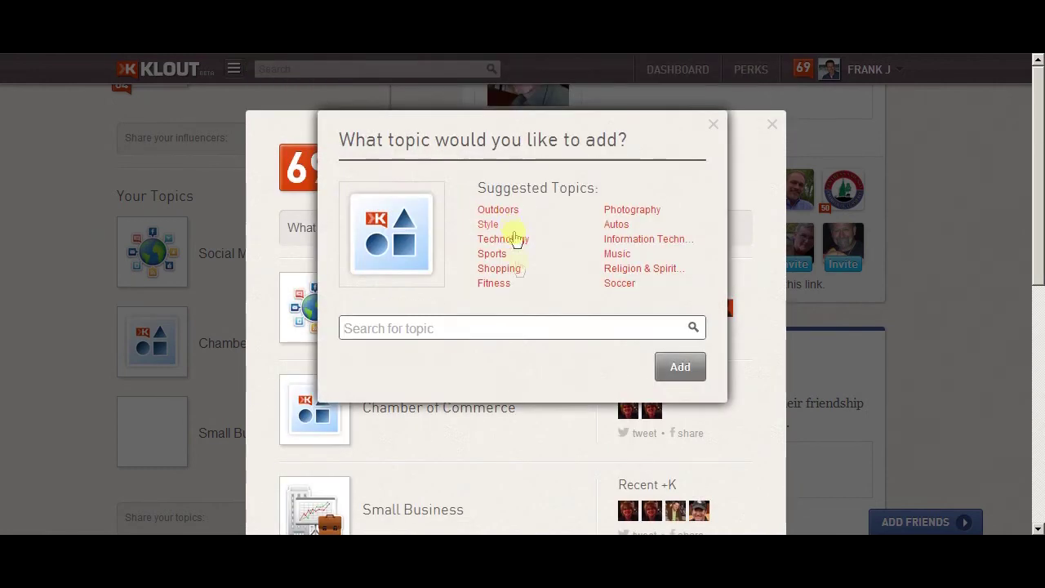
# - Search for and pick Small Business as a new topic, then close both topic dialogs
pyautogui.write('smal')
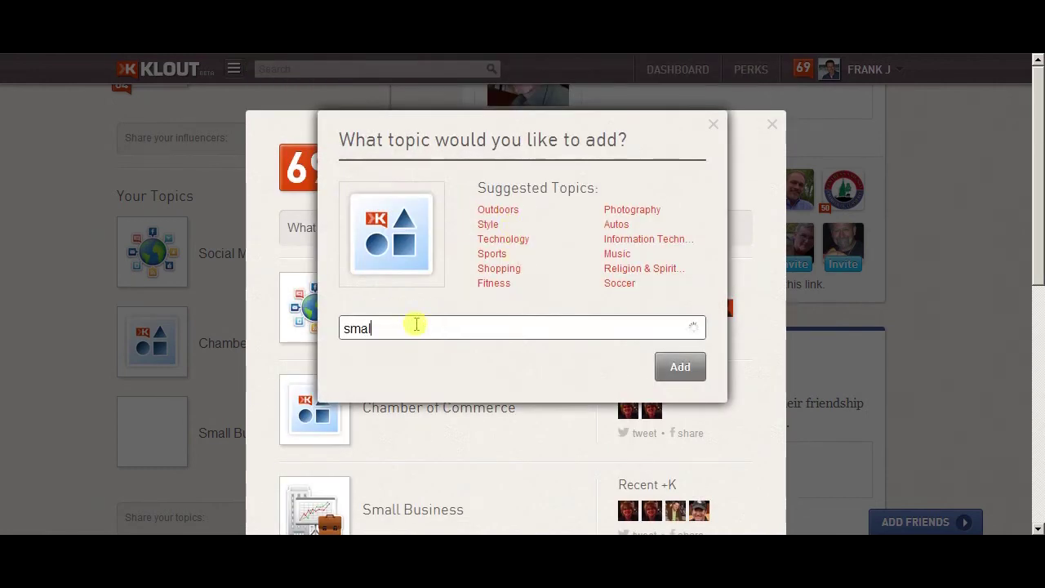
pyautogui.write('l business')
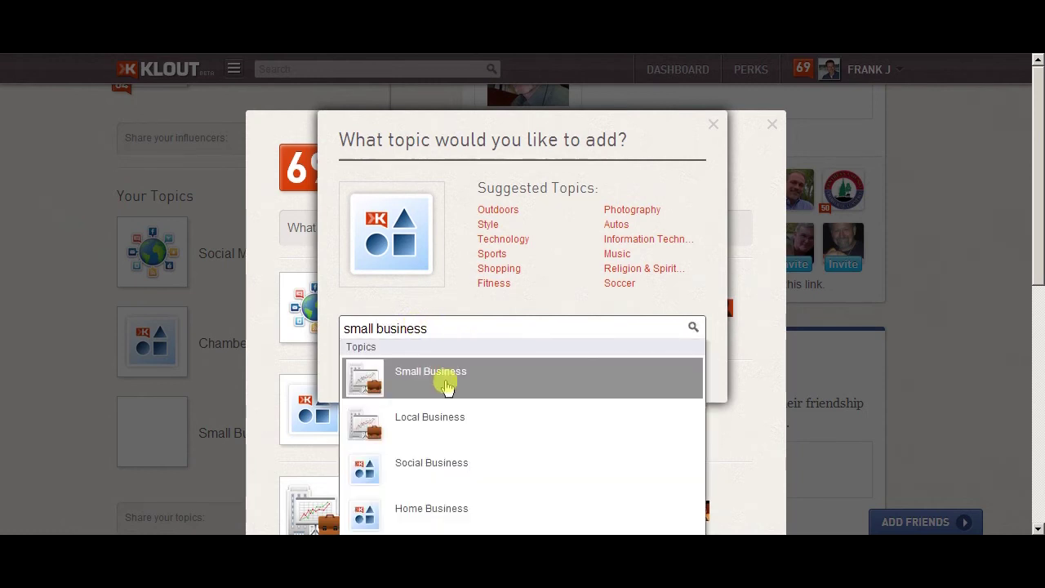
pyautogui.click(442, 380)
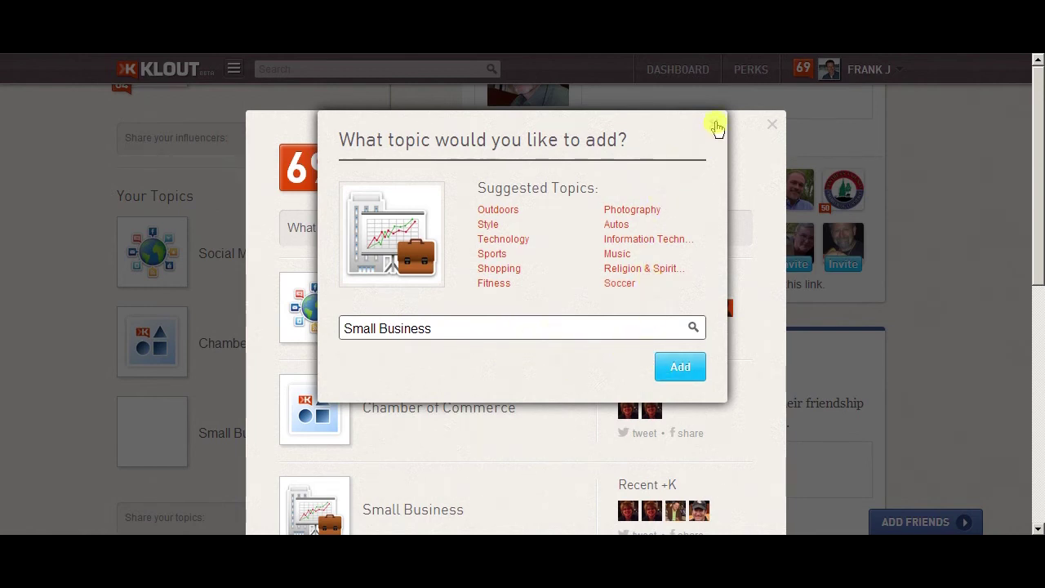
pyautogui.click(717, 128)
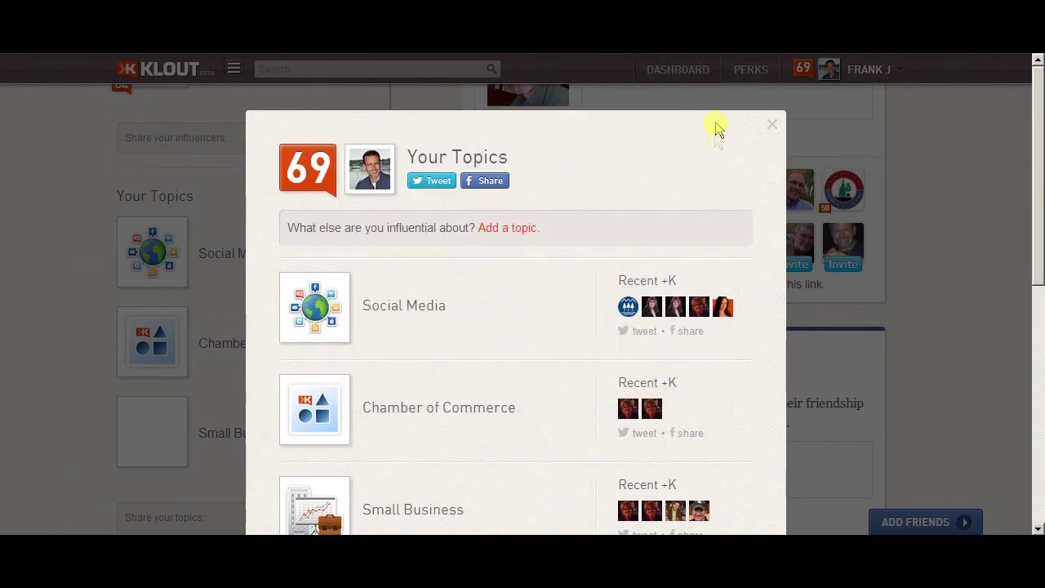
pyautogui.click(776, 131)
# - Scroll over the profile's influencers and feed, then open the account menu
pyautogui.scroll(3, 809, 321)
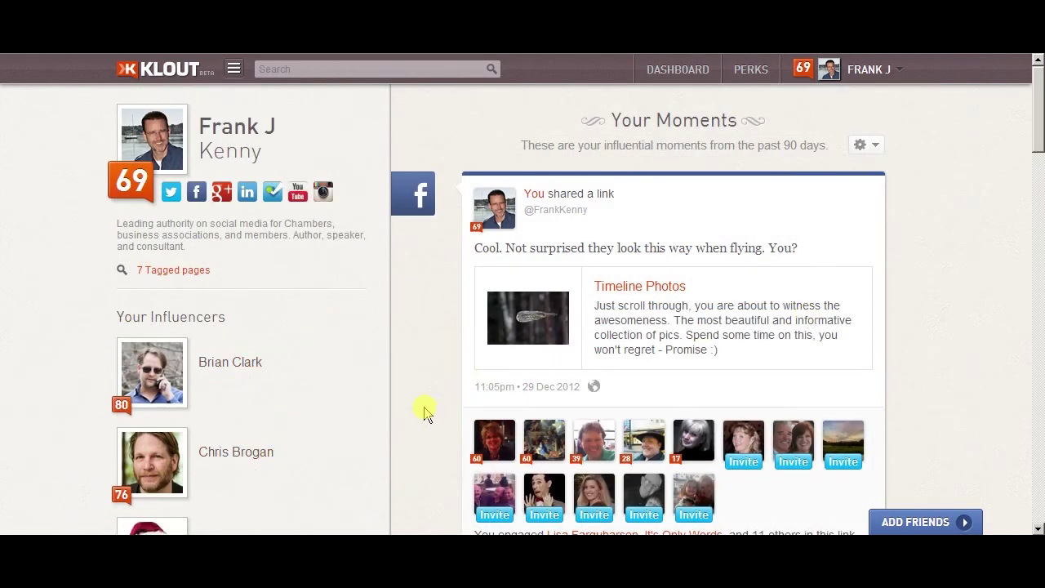
pyautogui.scroll(-2, 426, 404)
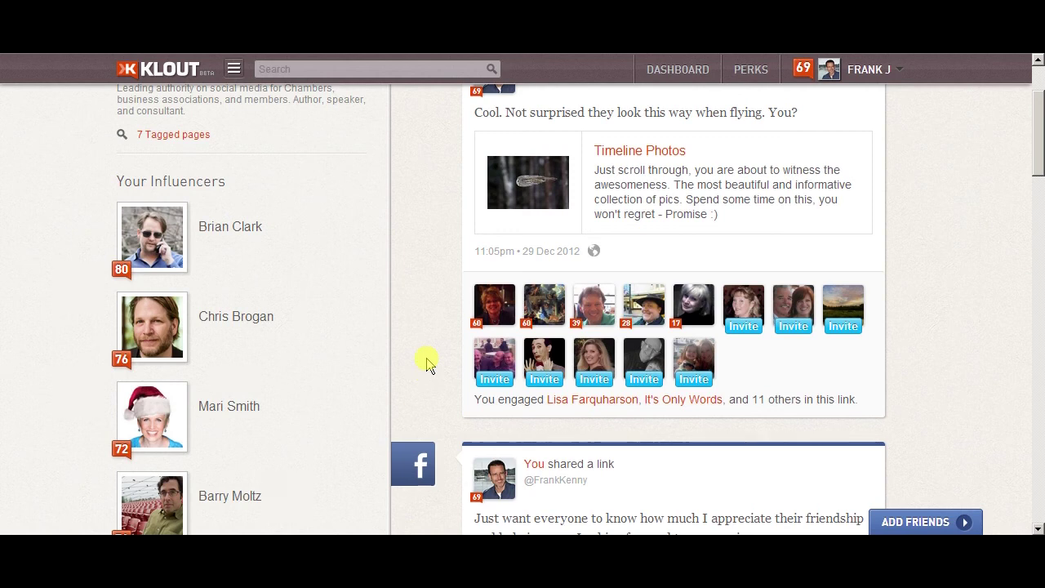
pyautogui.click(882, 71)
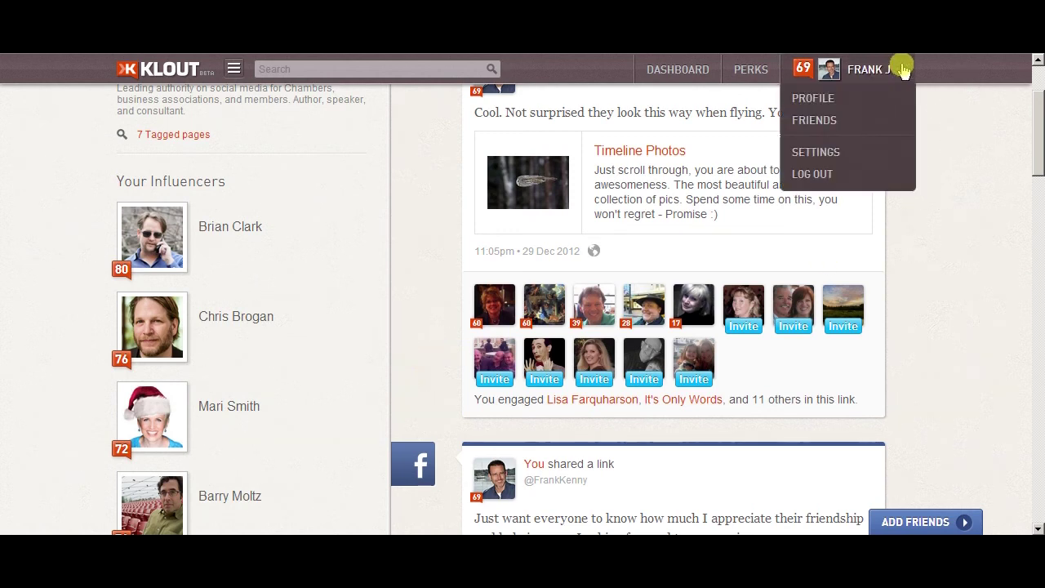